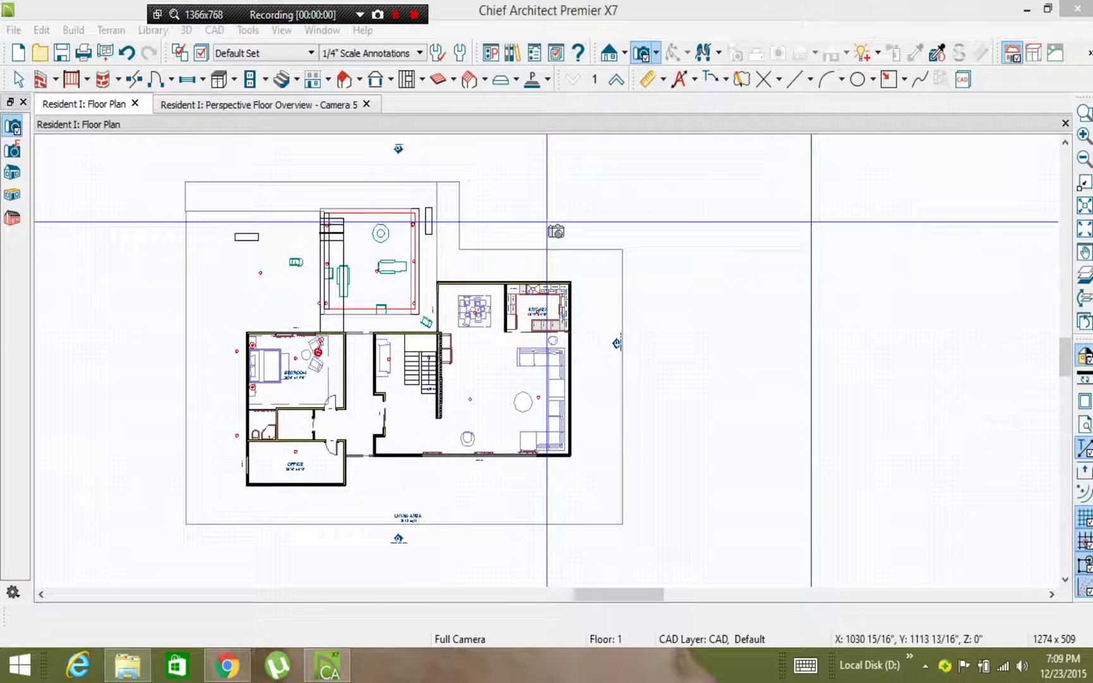
Step: Switch from the floor plan to the Perspective Floor Overview - Camera 5 3D view
{"action": "left_click", "coordinate": [541, 12]}
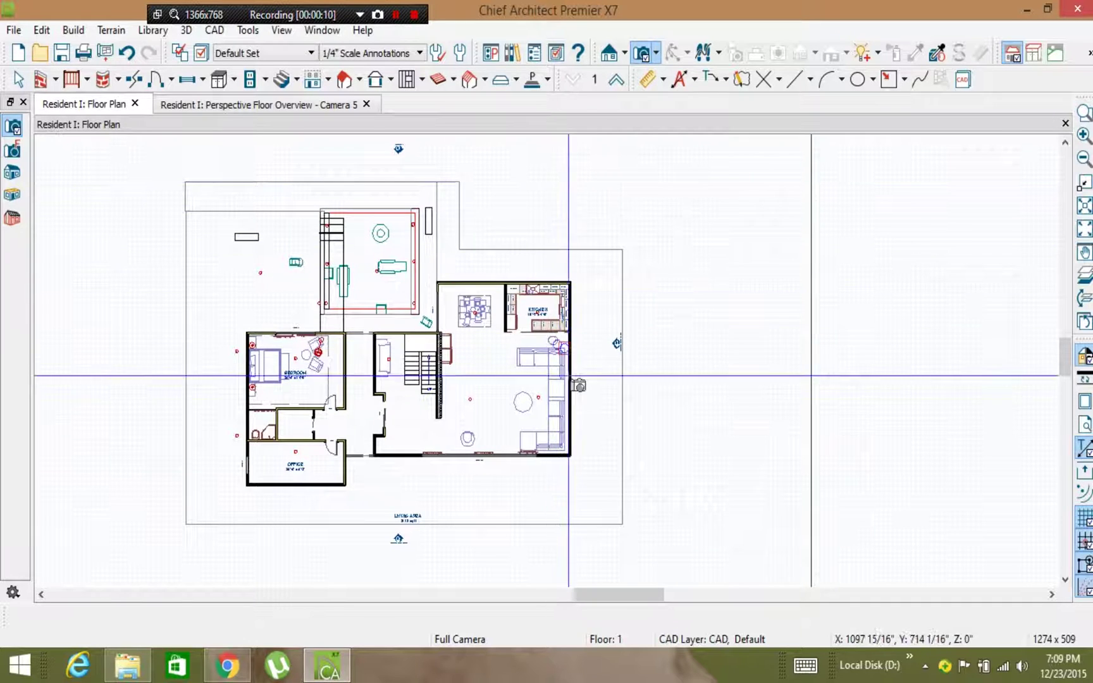
{"action": "left_click", "coordinate": [655, 55]}
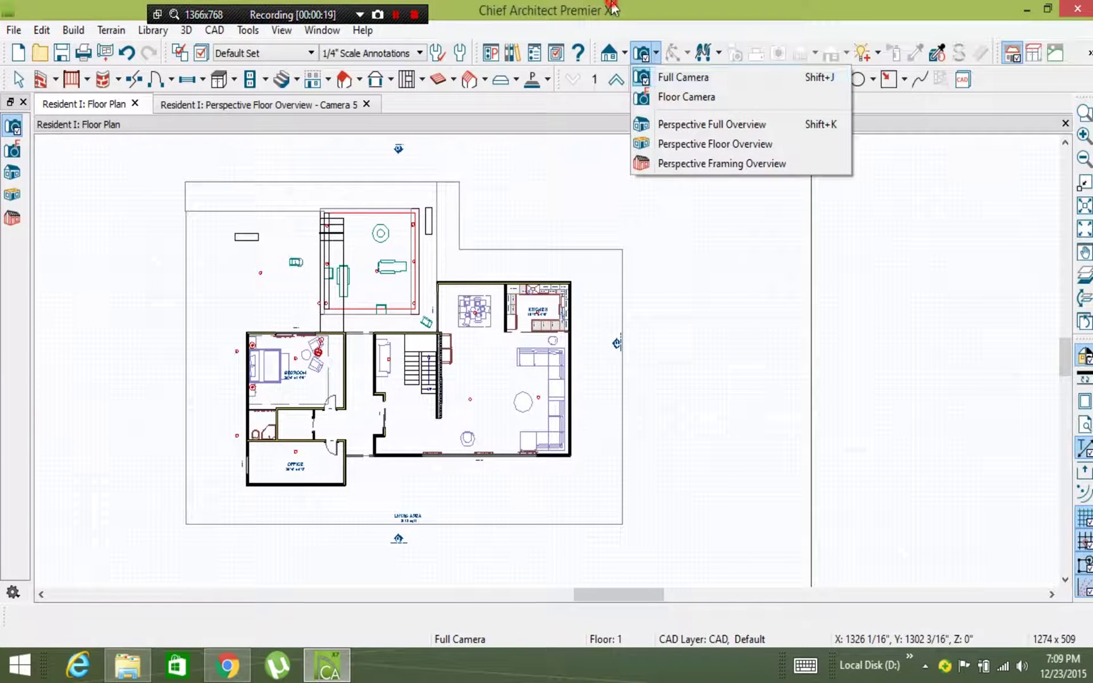
{"action": "left_click", "coordinate": [573, 118]}
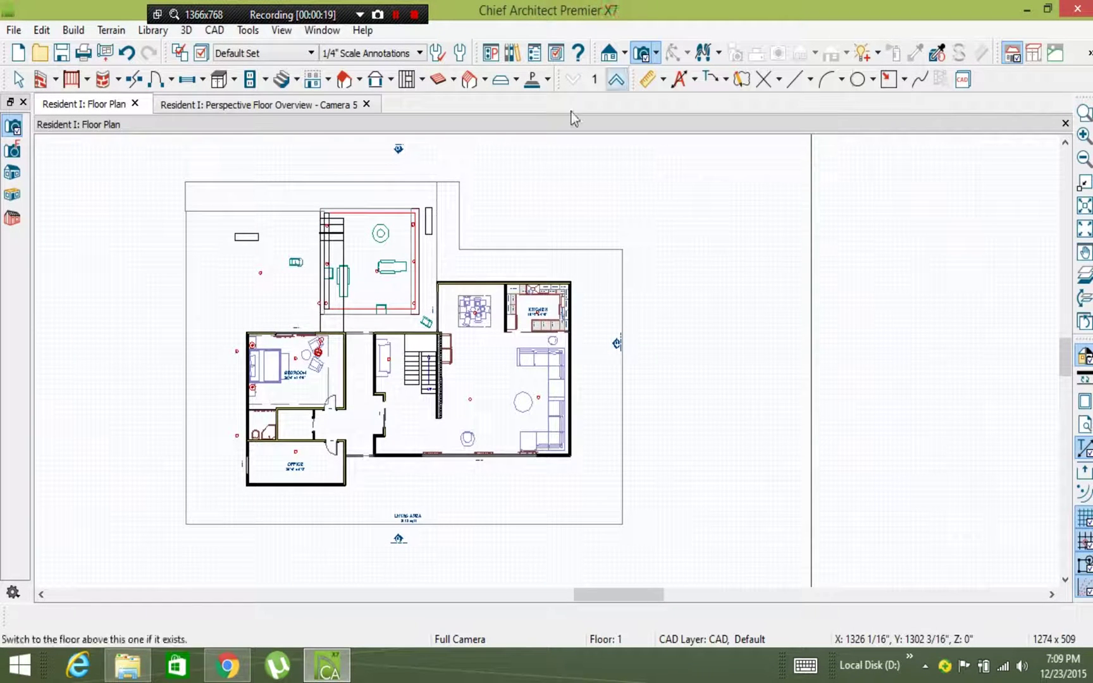
{"action": "left_click", "coordinate": [656, 54]}
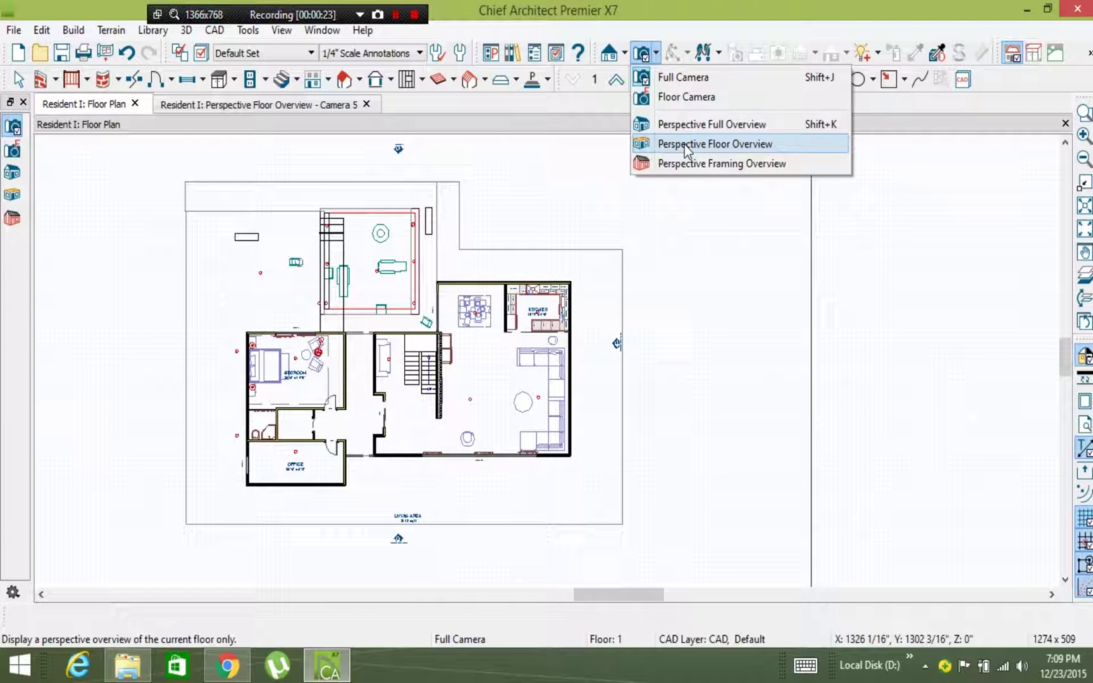
{"action": "left_click", "coordinate": [685, 146]}
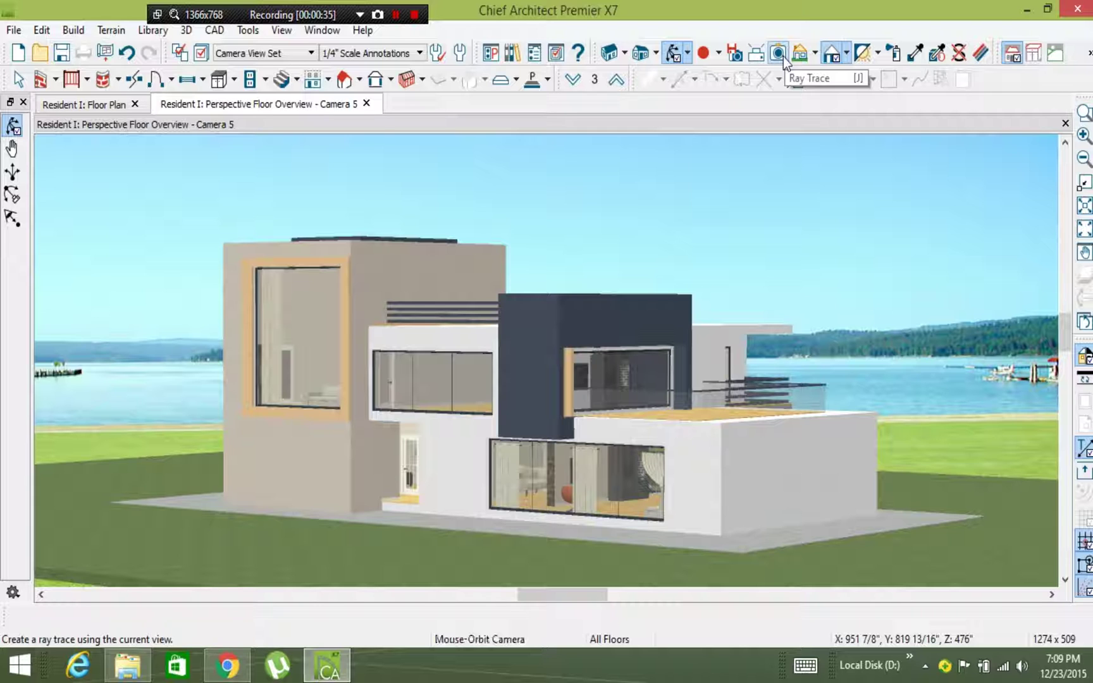
Step: In Ray Trace Current View, delete the Outdoor - High Quality 2 configuration, leaving Default
{"action": "left_click", "coordinate": [778, 54]}
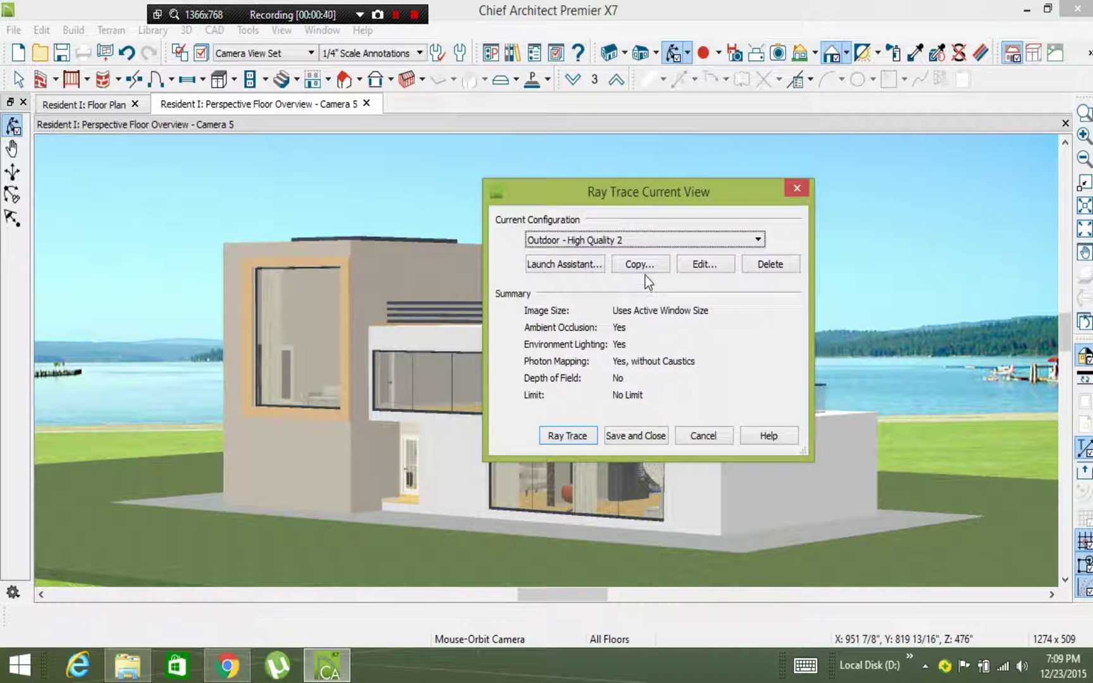
{"action": "left_click", "coordinate": [758, 271]}
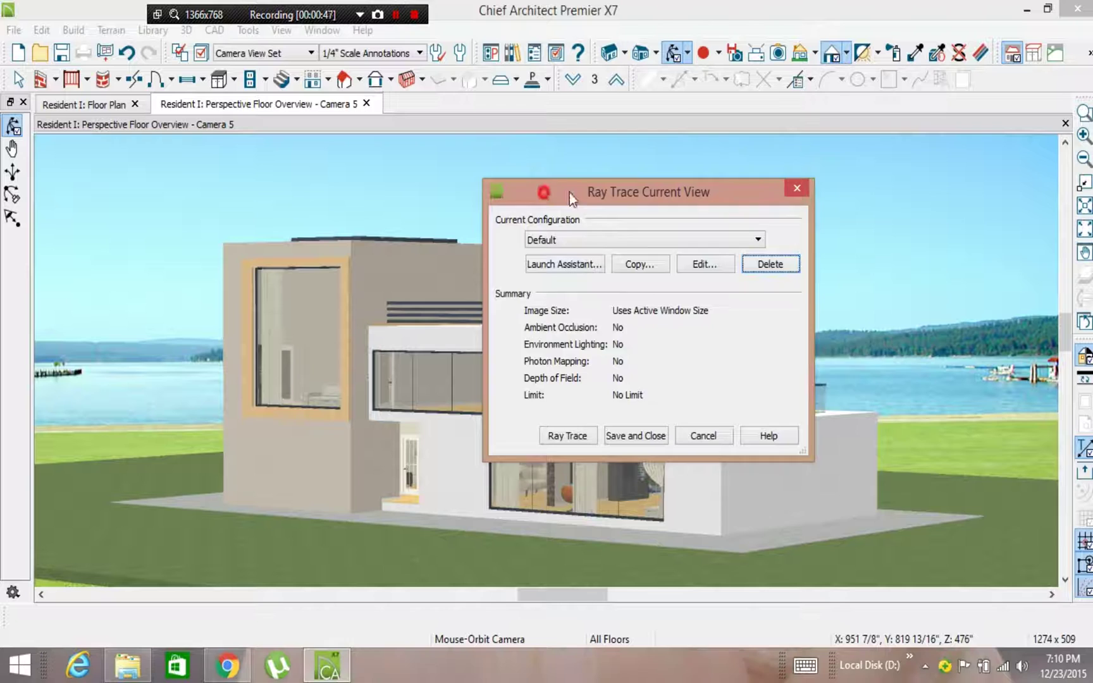
{"action": "mouse_move", "coordinate": [502, 189]}
{"action": "left_mouse_down"}
{"action": "mouse_move", "coordinate": [532, 182]}
{"action": "mouse_move", "coordinate": [495, 177]}
{"action": "left_mouse_up"}
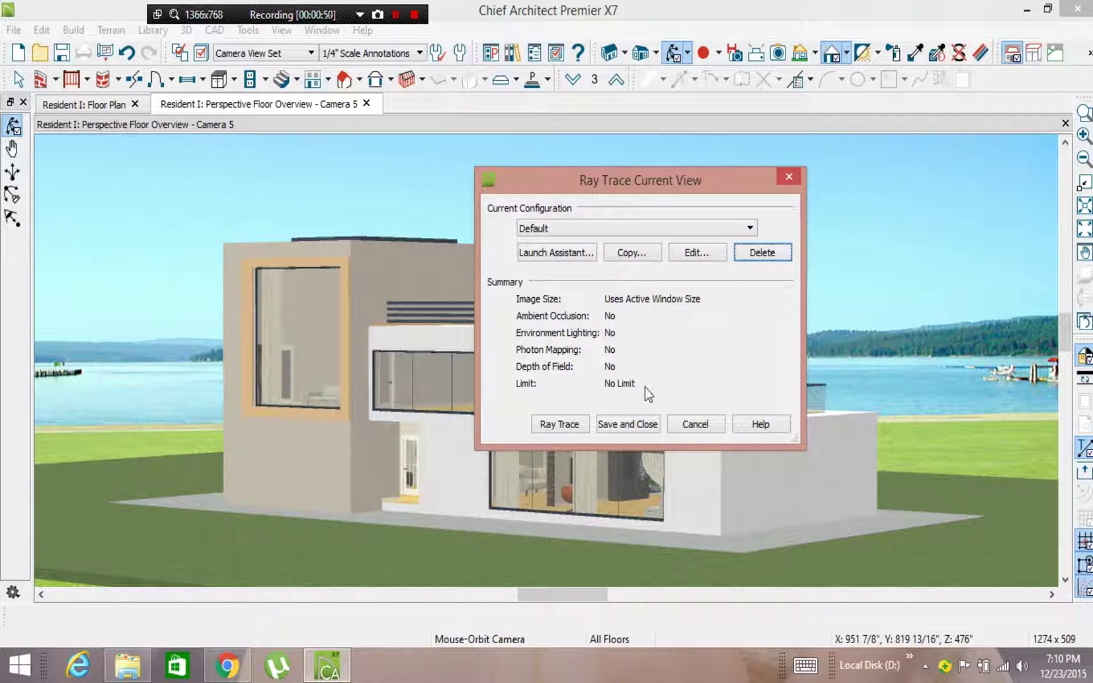
Step: Start the Ray Trace Assistant with Outdoor, High Quality and the default 1274-wide image size
{"action": "left_click", "coordinate": [535, 257]}
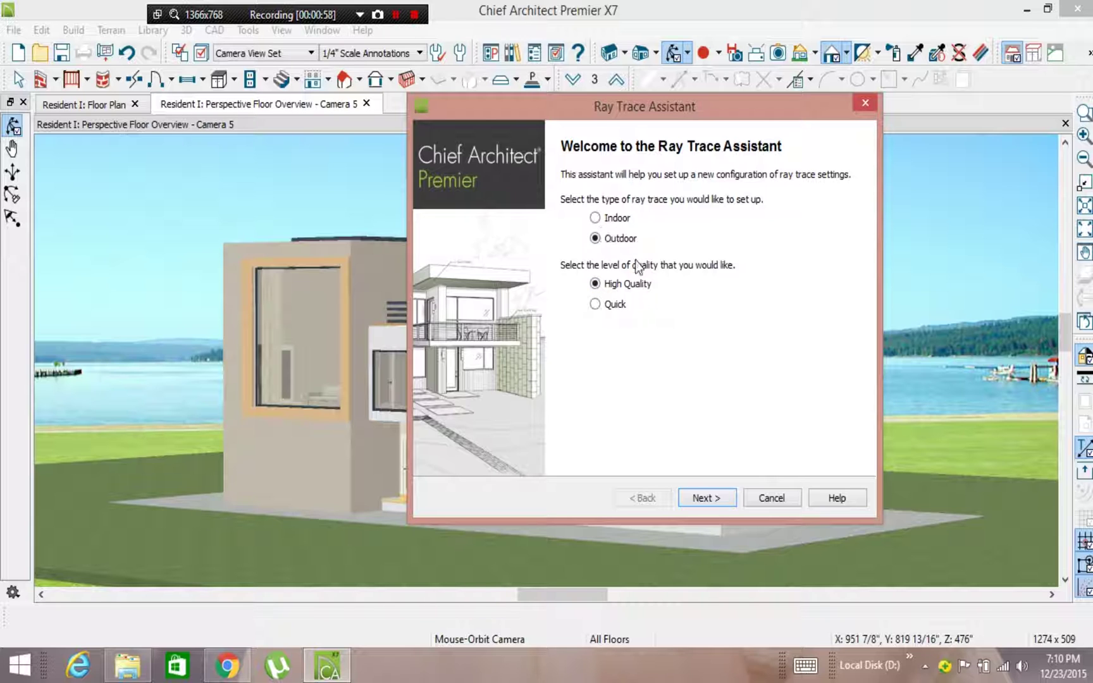
{"action": "left_click", "coordinate": [697, 502]}
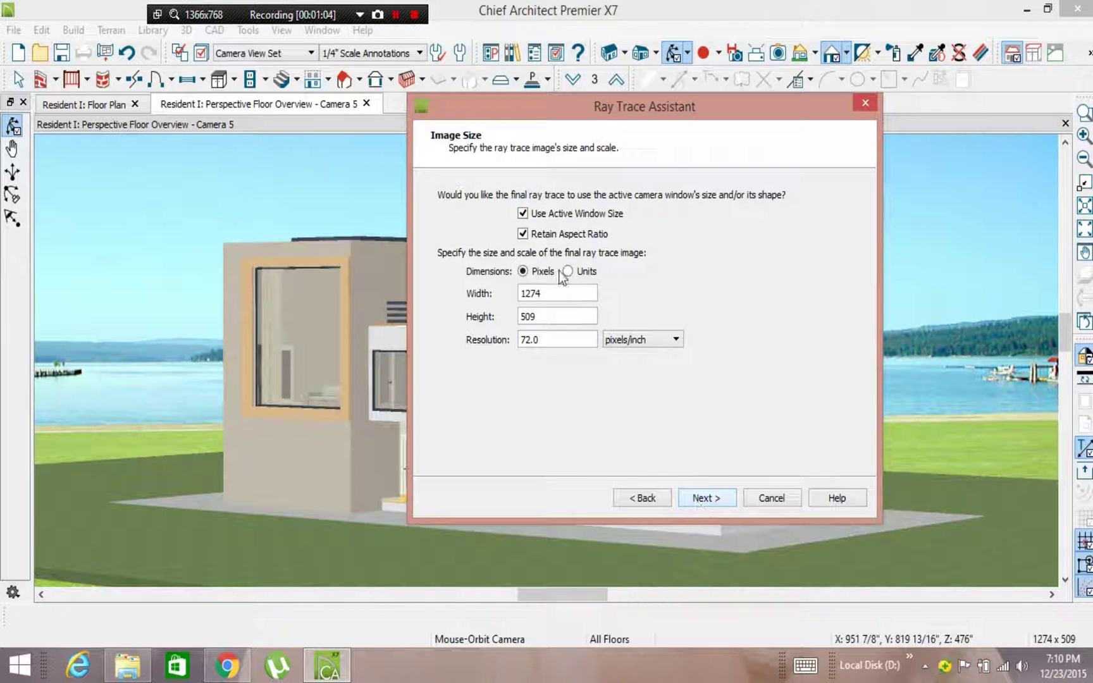
{"action": "double_click", "coordinate": [551, 293]}
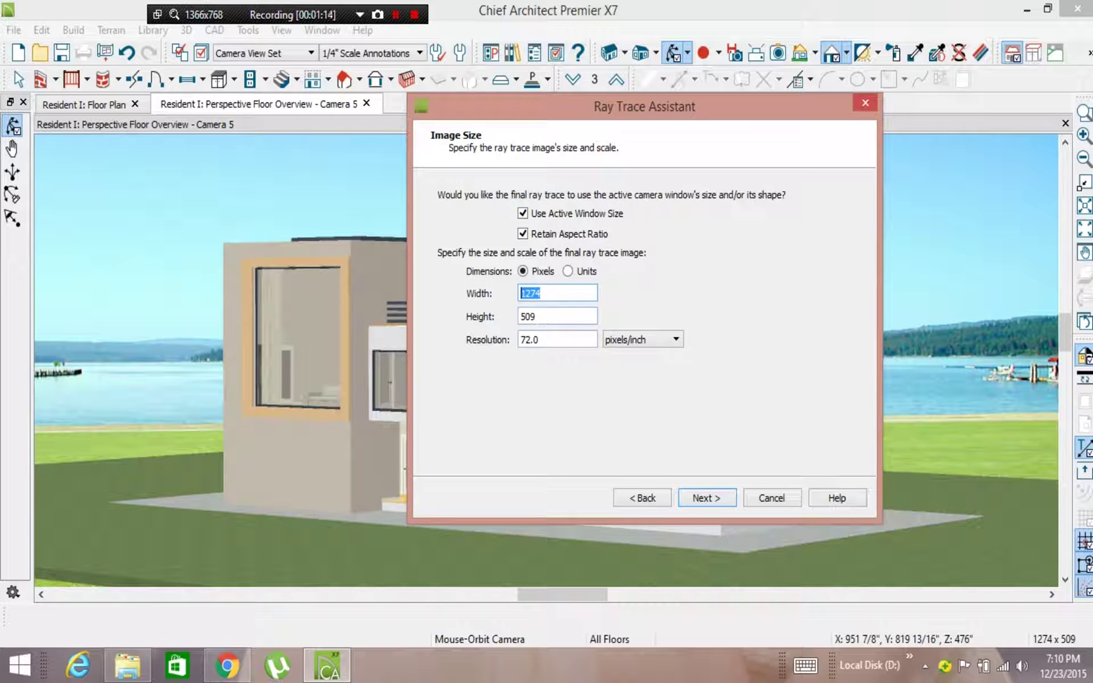
{"action": "key", "text": "Tab"}
{"action": "key", "text": "Tab"}
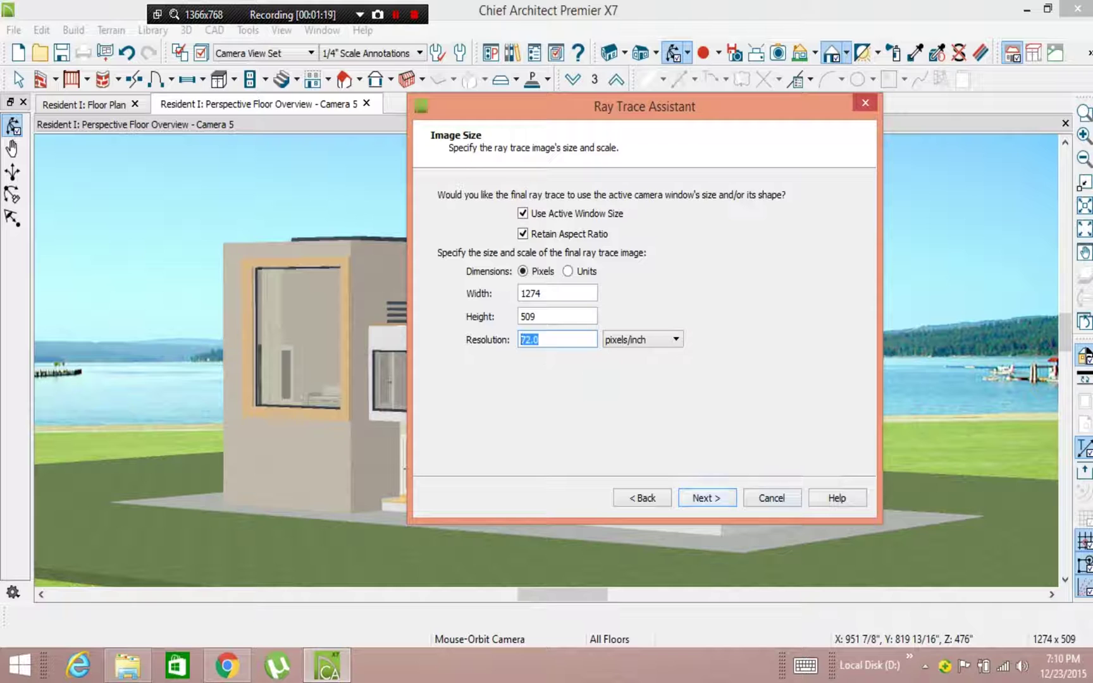
{"action": "left_click", "coordinate": [707, 502]}
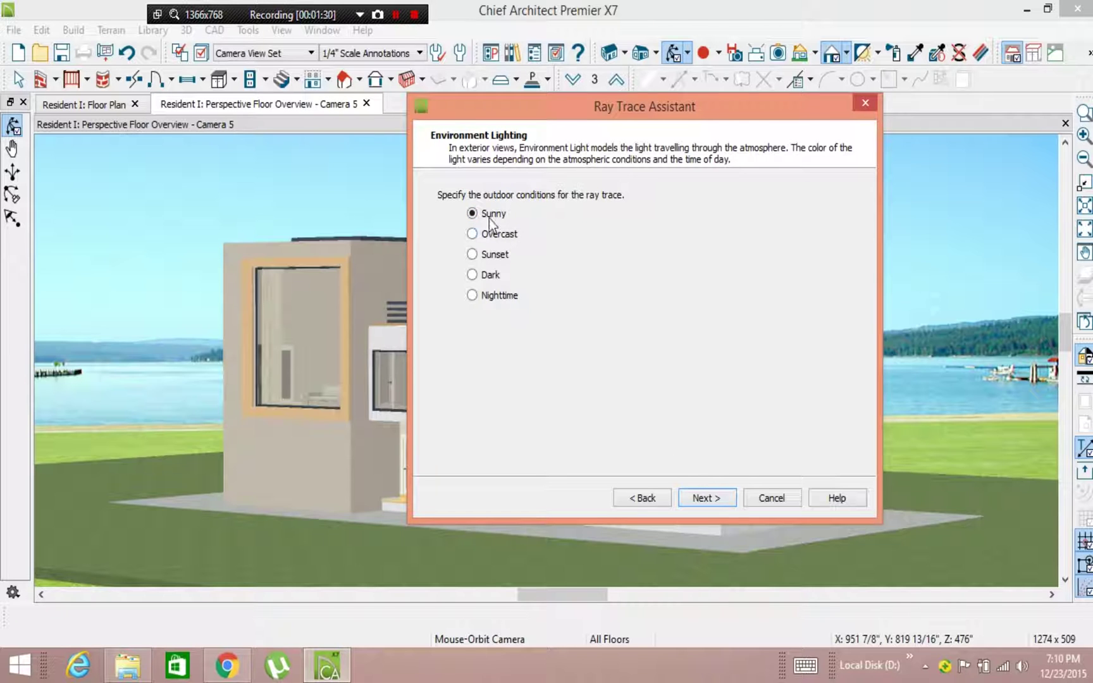
Step: Finish the new configuration with Sunset lighting and no focal blur
{"action": "left_click", "coordinate": [496, 254]}
{"action": "left_click", "coordinate": [704, 504]}
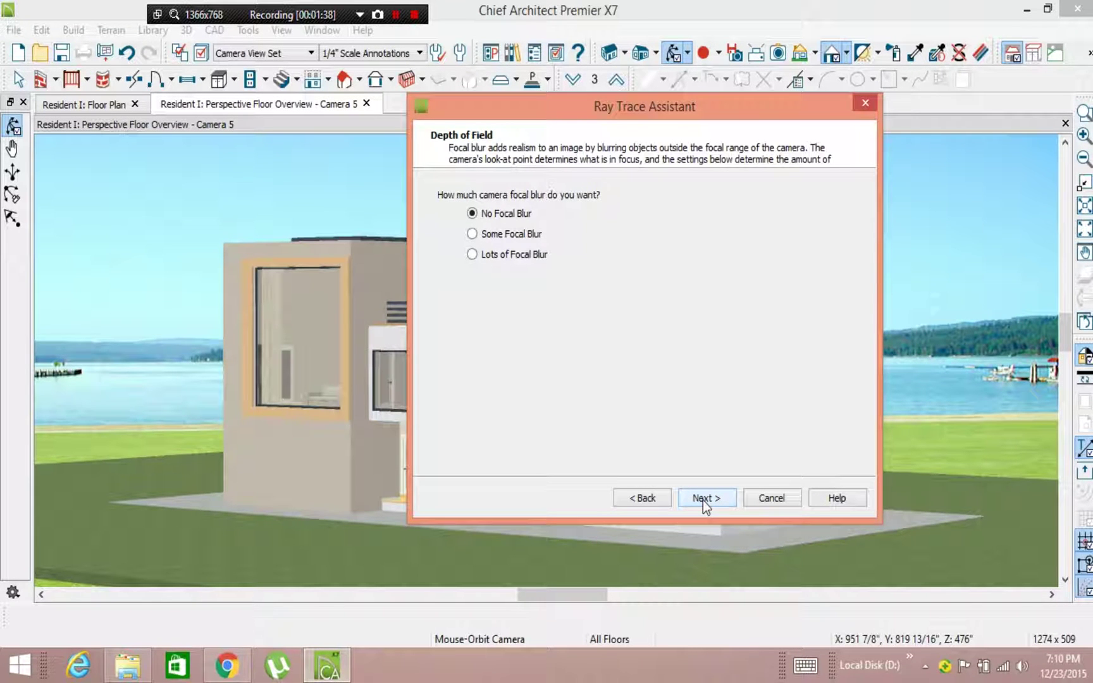
{"action": "left_click", "coordinate": [703, 501]}
{"action": "left_click", "coordinate": [704, 498]}
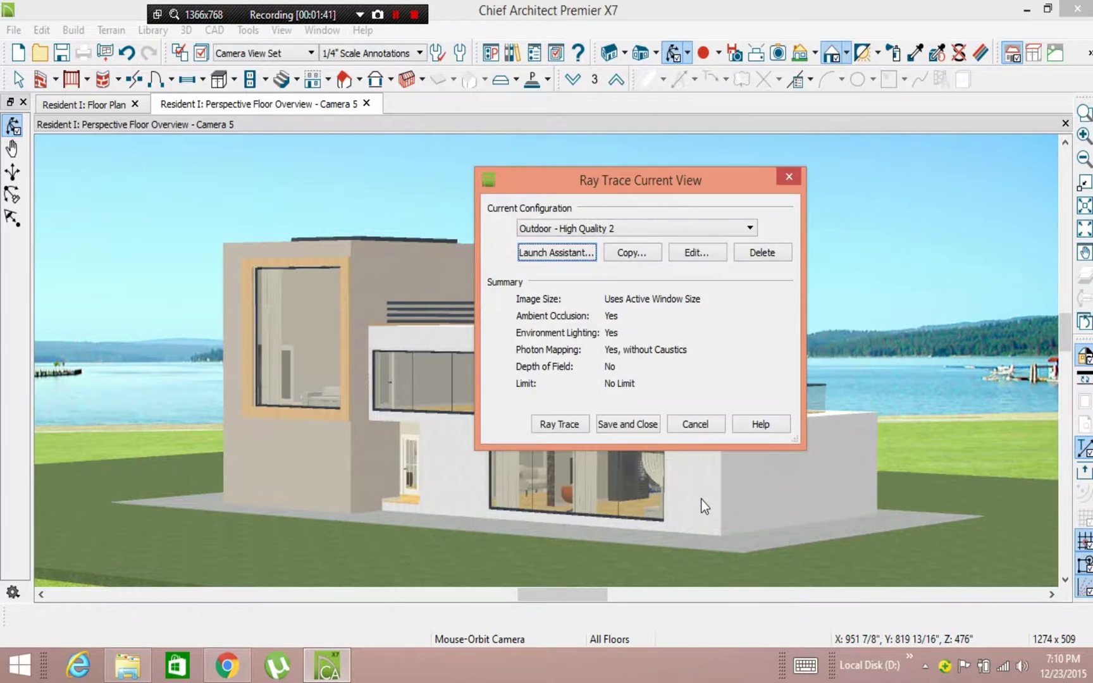
Step: Edit the Outdoor - High Quality 2 options and reach the Save Image to File setting
{"action": "left_click", "coordinate": [697, 260]}
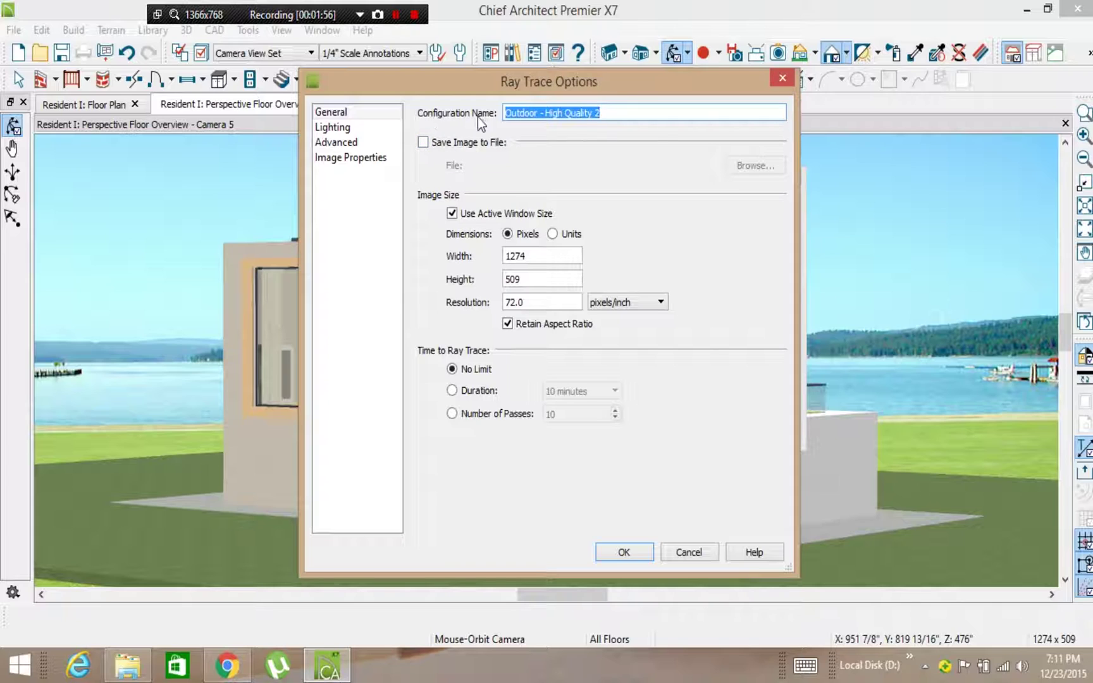
{"action": "left_click", "coordinate": [441, 146]}
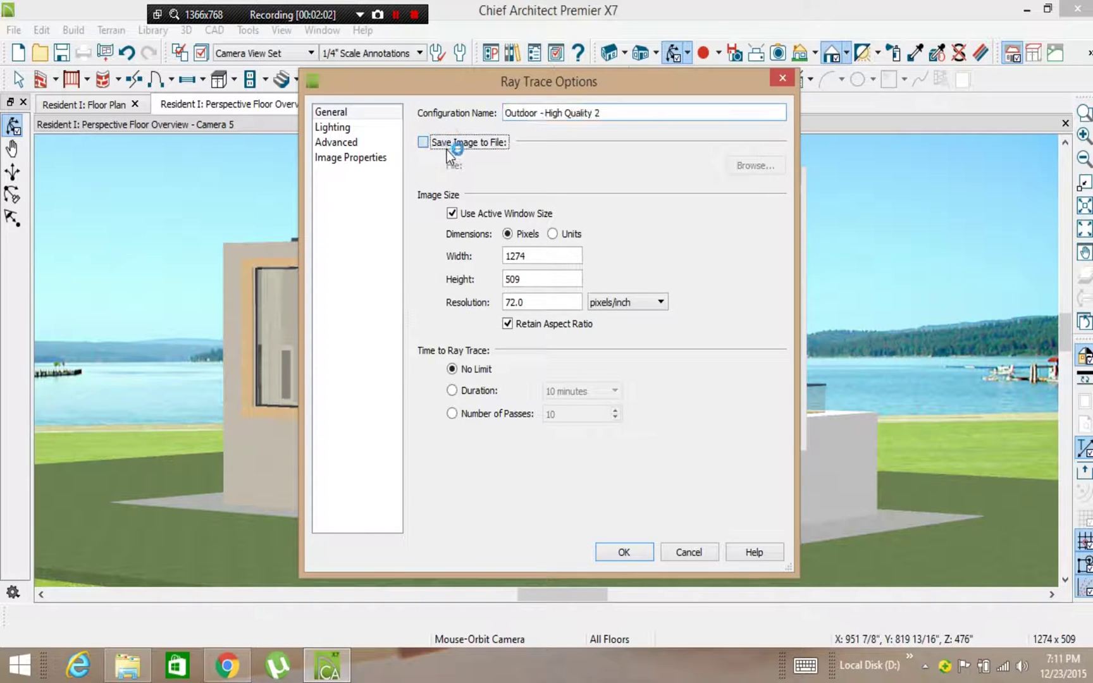
Step: Enable Save Image to File and set the output to Untitled 4.jpg on the Desktop
{"action": "left_click", "coordinate": [465, 146]}
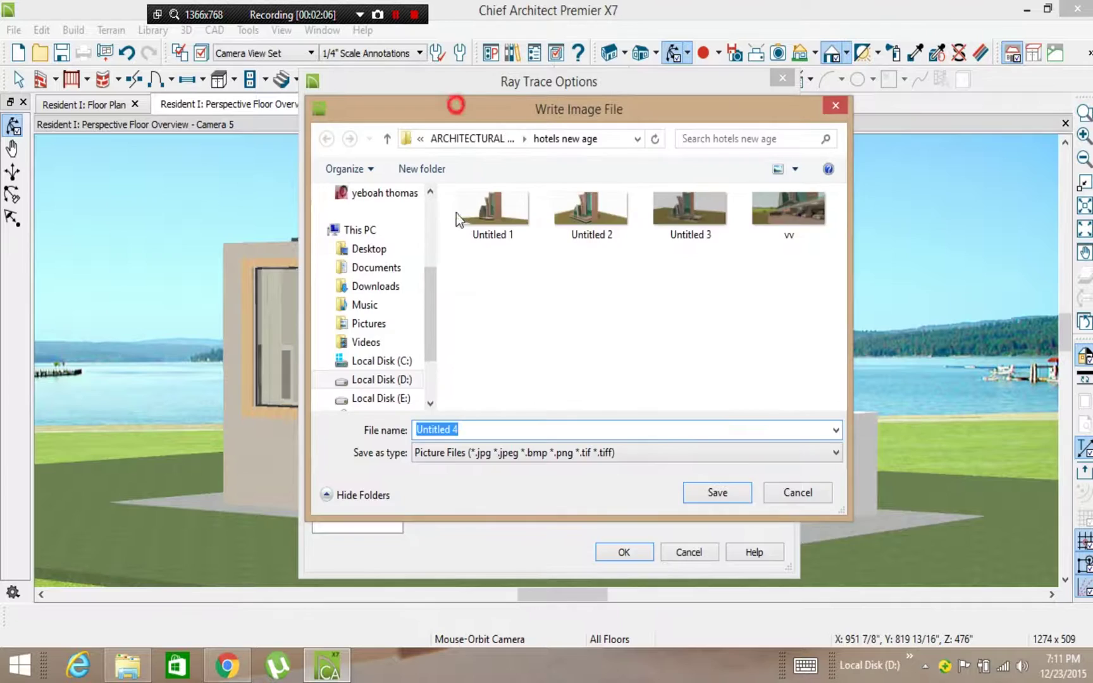
{"action": "left_click_drag", "start_coordinate": [457, 231], "coordinate": [465, 197]}
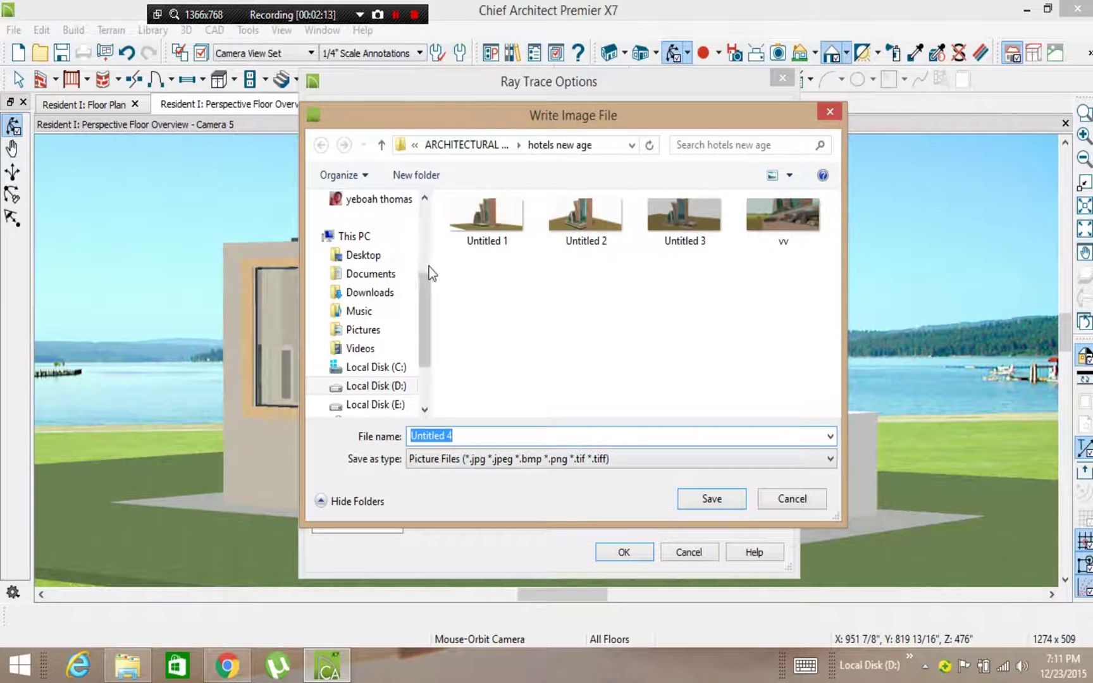
{"action": "left_click_drag", "start_coordinate": [398, 119], "coordinate": [457, 122]}
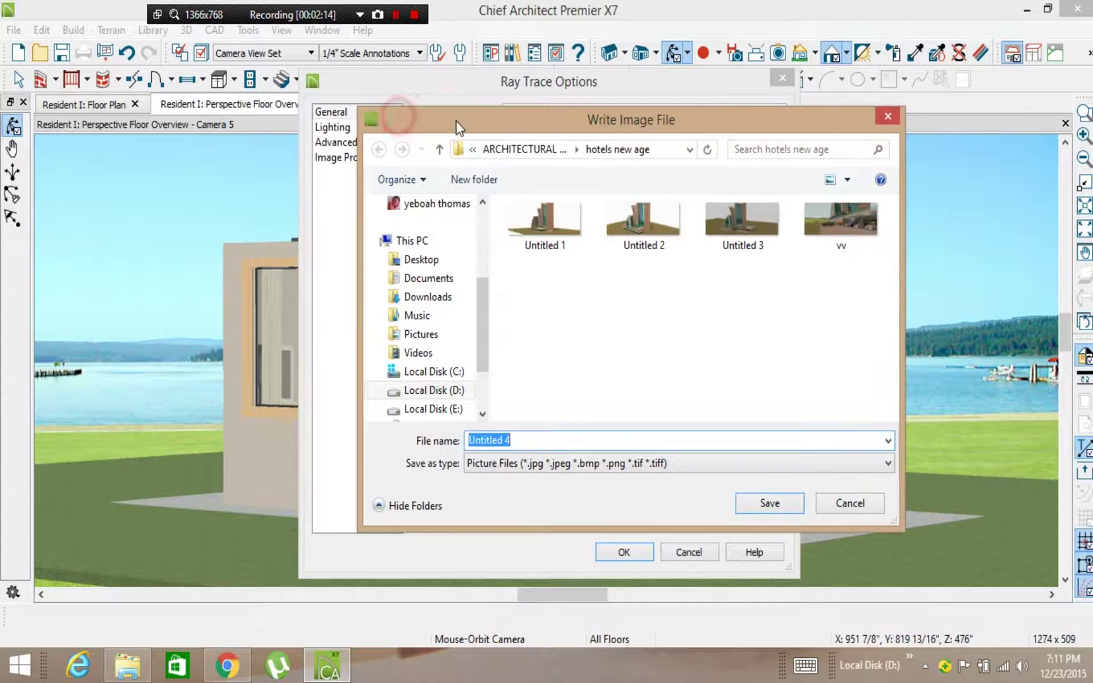
{"action": "left_click", "coordinate": [421, 259]}
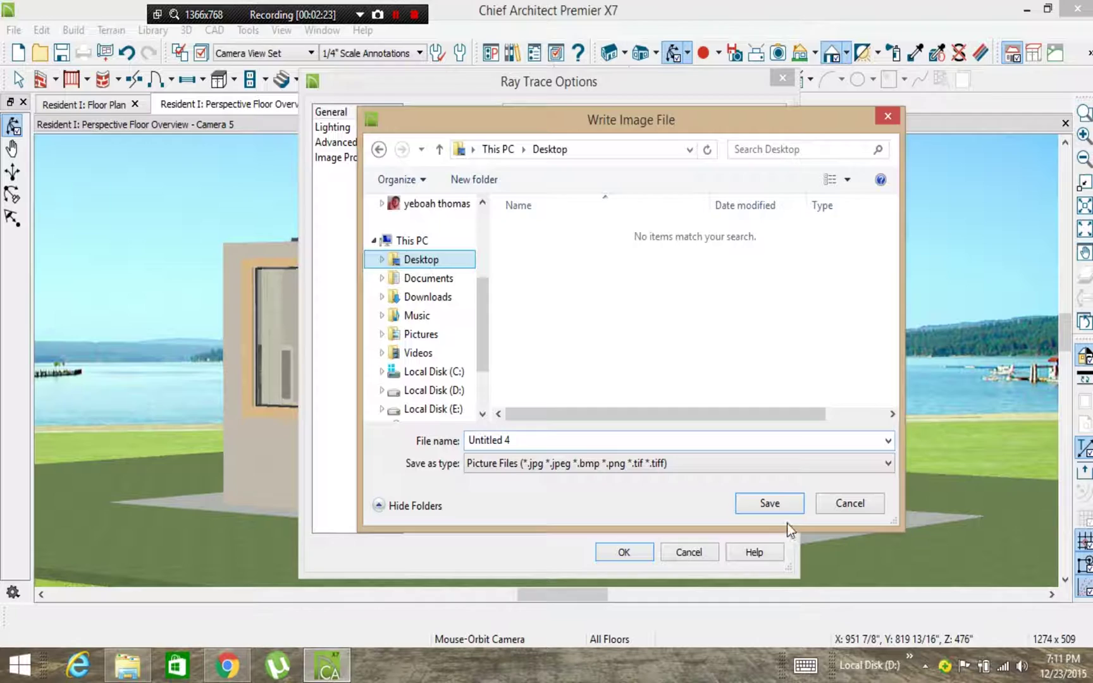
{"action": "left_click", "coordinate": [774, 504]}
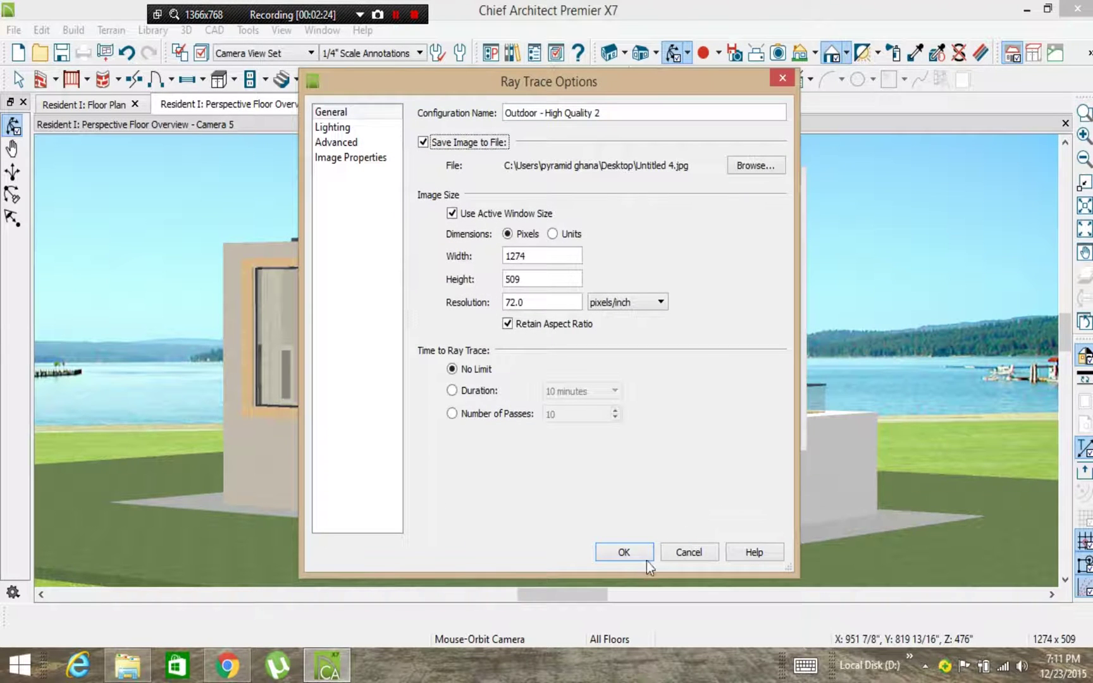
Step: Accept the ray trace options and start ray tracing the lakeside house view
{"action": "left_click", "coordinate": [631, 554]}
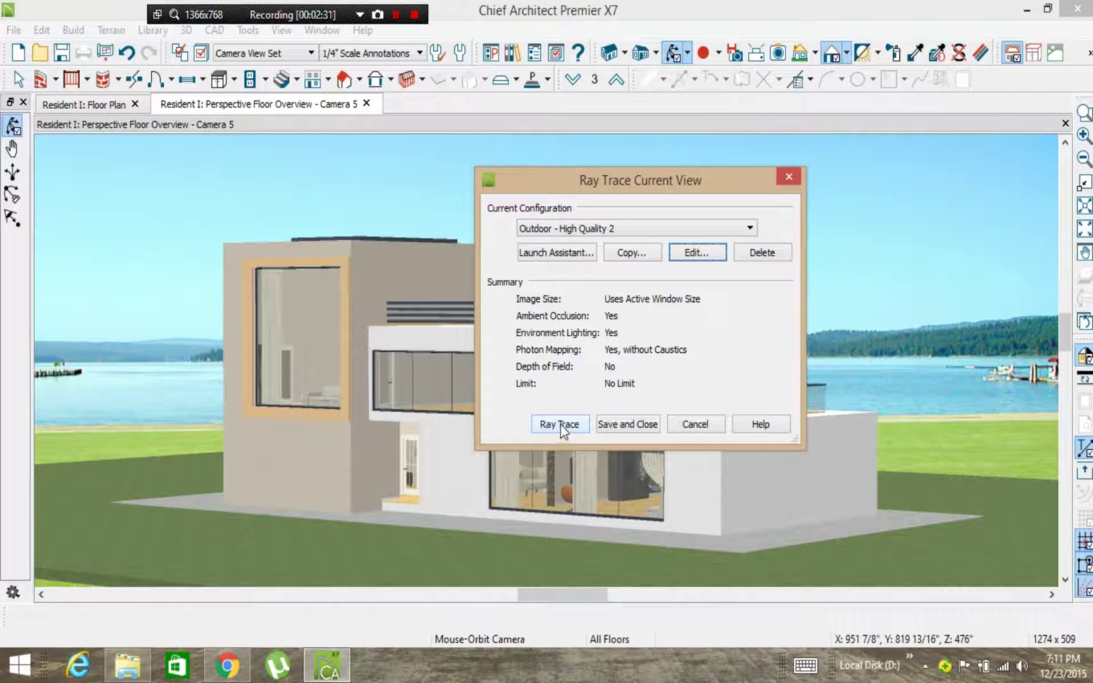
{"action": "left_click", "coordinate": [561, 426]}
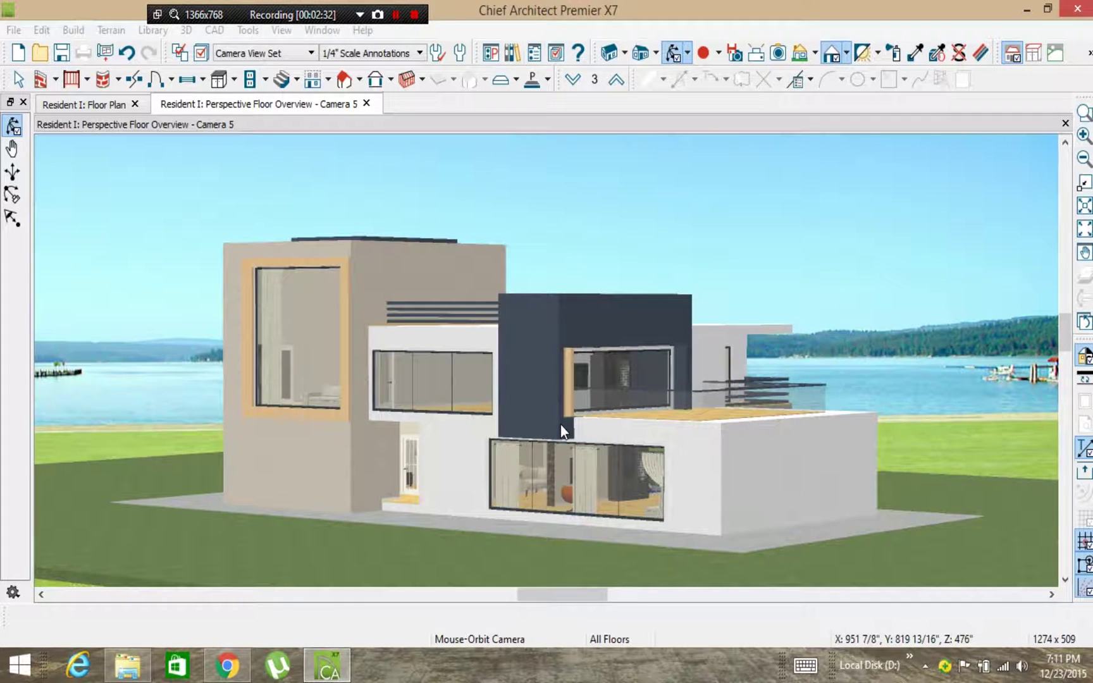
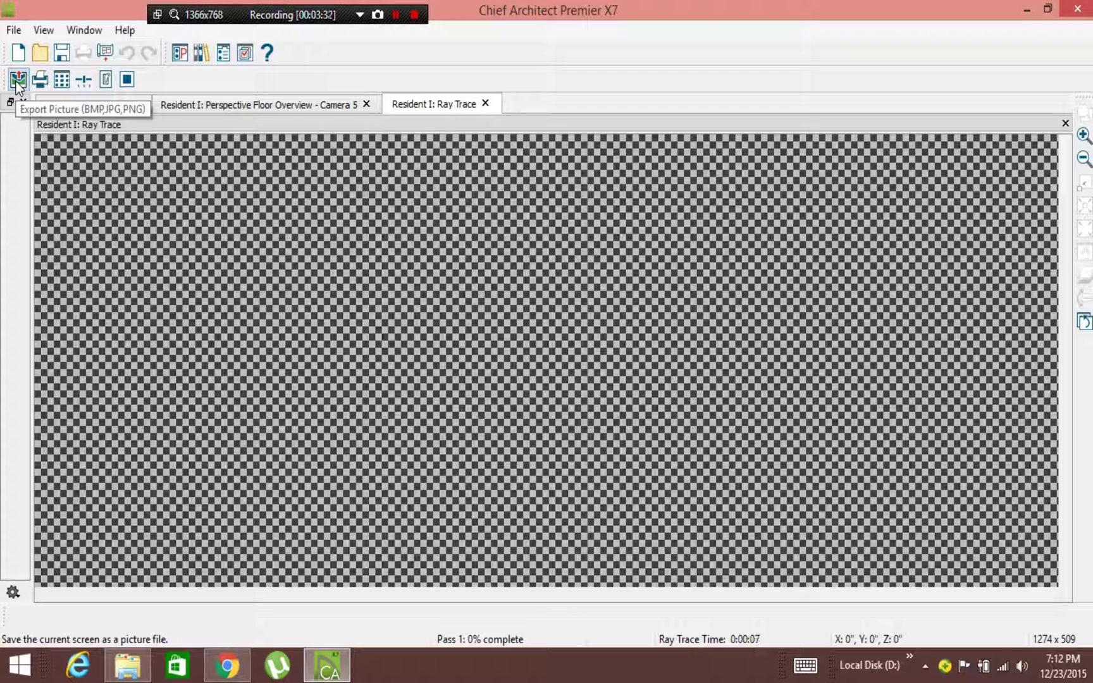
Step: Halt the running ray trace so it reports complete at zero passes
{"action": "left_click", "coordinate": [132, 84]}
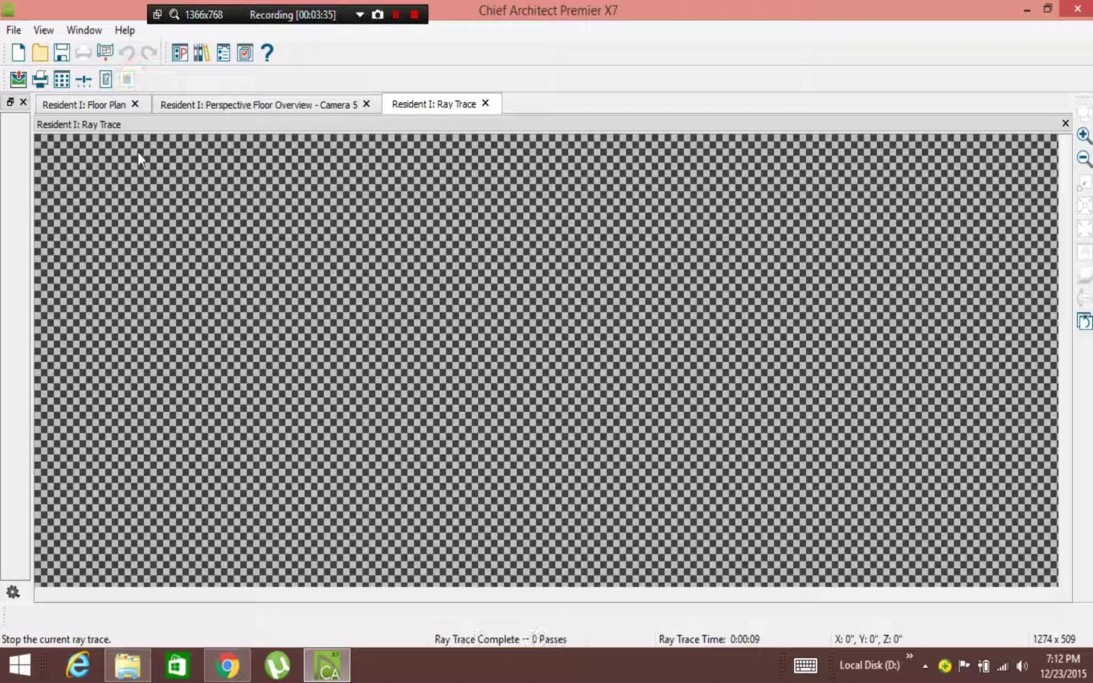
{"action": "left_click", "coordinate": [19, 80]}
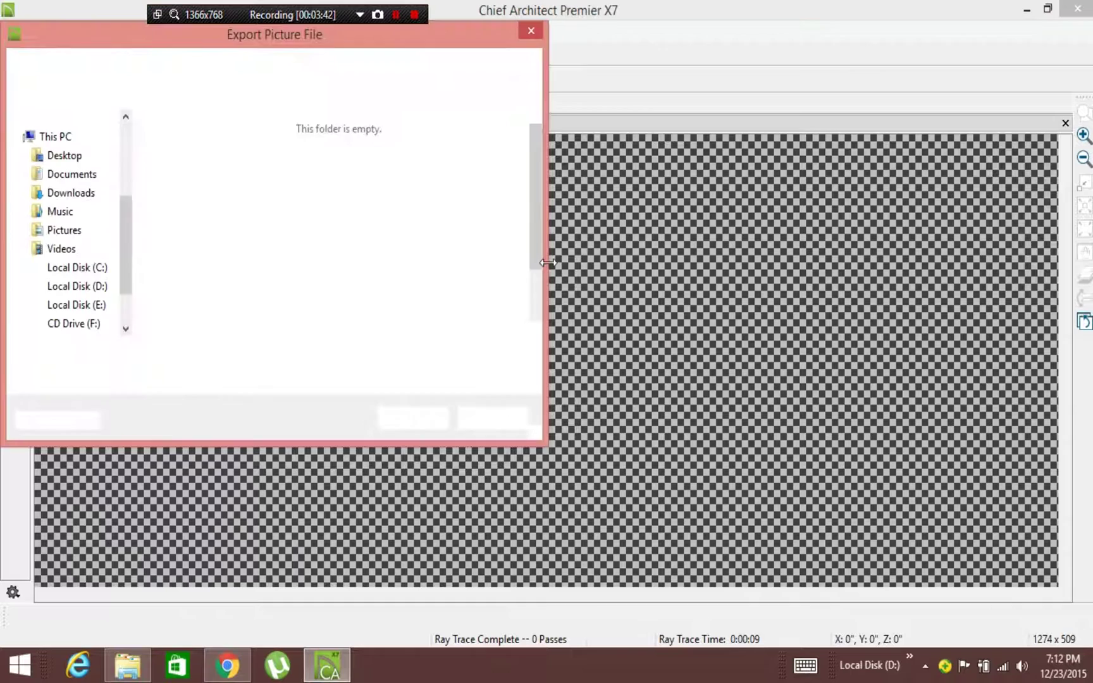
{"action": "left_click_drag", "start_coordinate": [216, 41], "coordinate": [555, 85]}
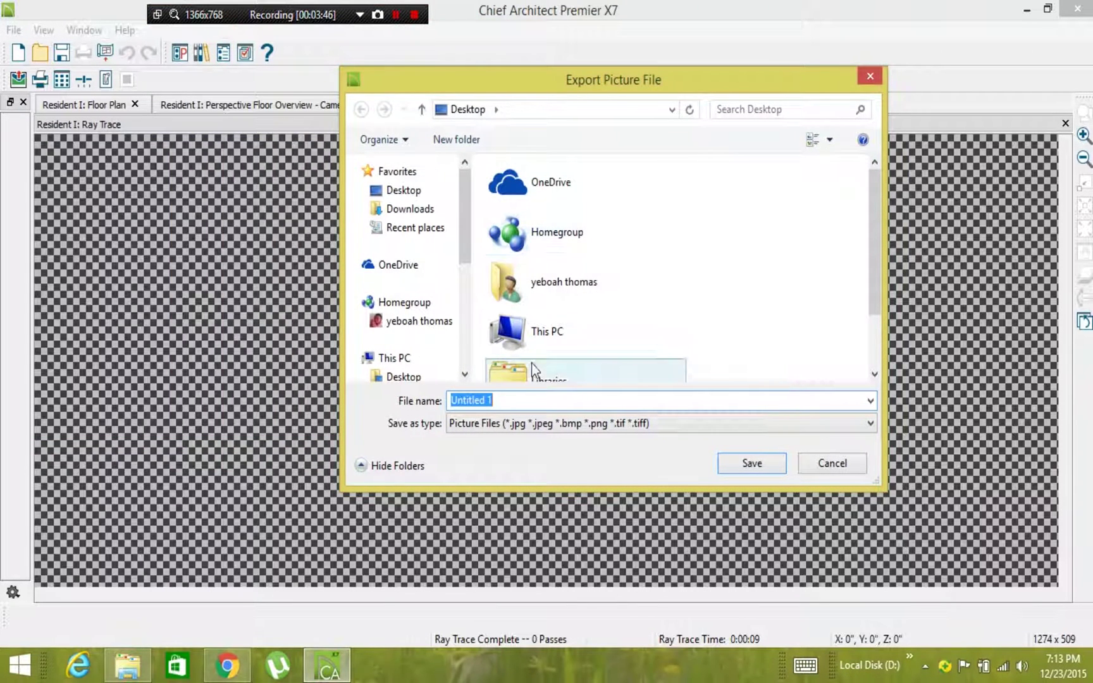
{"action": "left_click", "coordinate": [544, 338]}
{"action": "scroll", "coordinate": [603, 331], "scroll_direction": "down", "scroll_amount": 1}
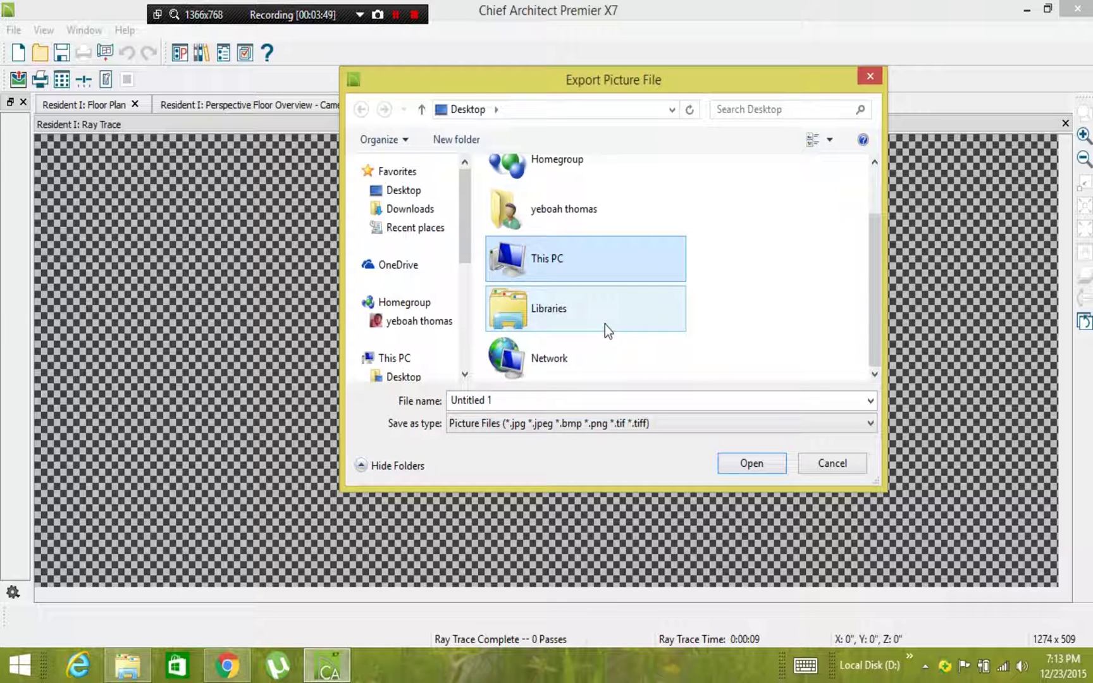
{"action": "left_click", "coordinate": [511, 399]}
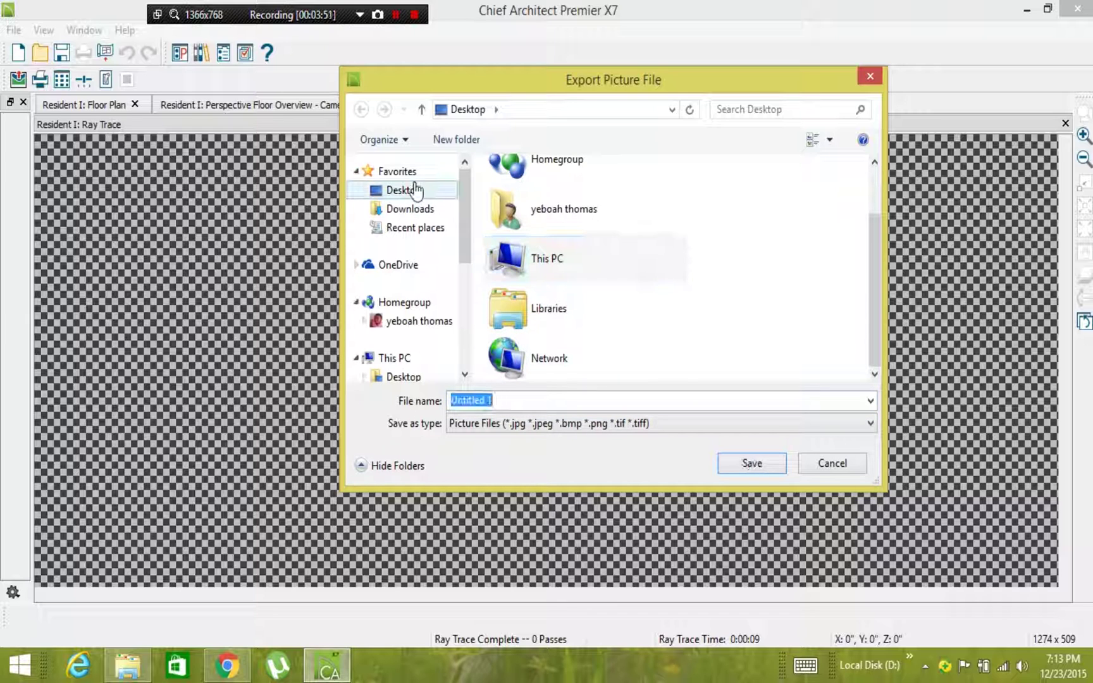
{"action": "left_click", "coordinate": [832, 464]}
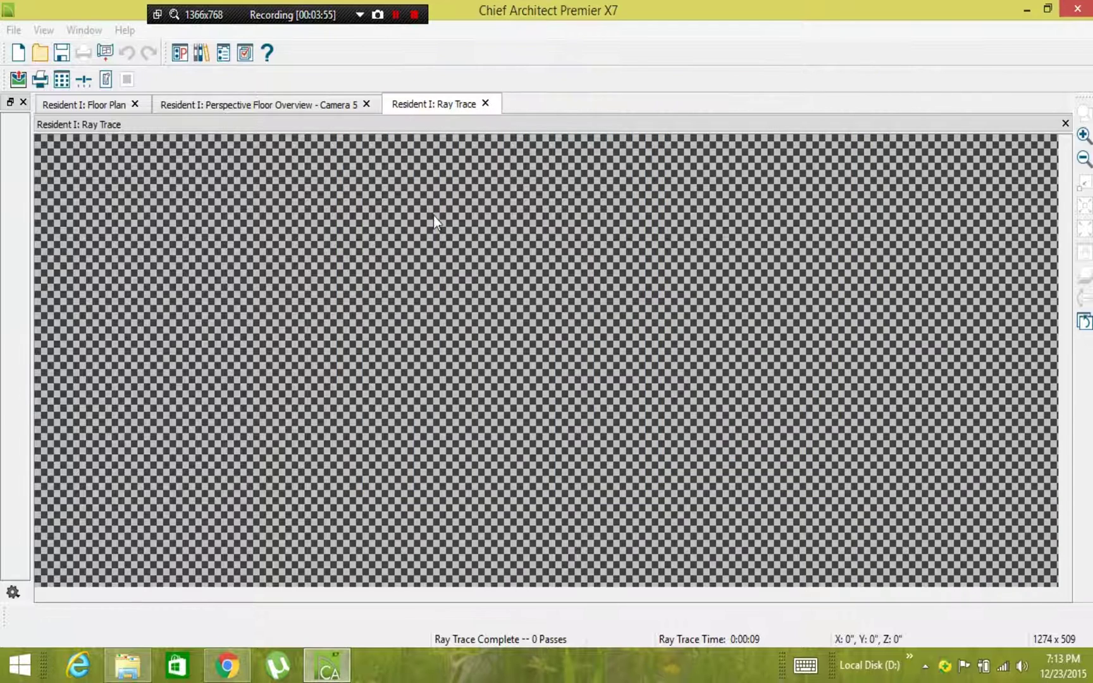